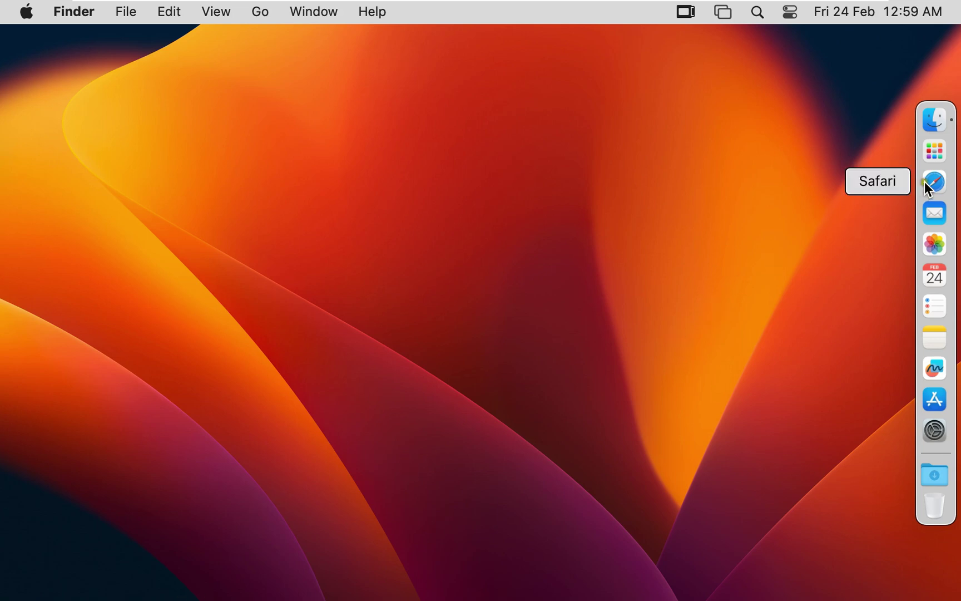
- Launch Safari and load google.com
click(931, 182)
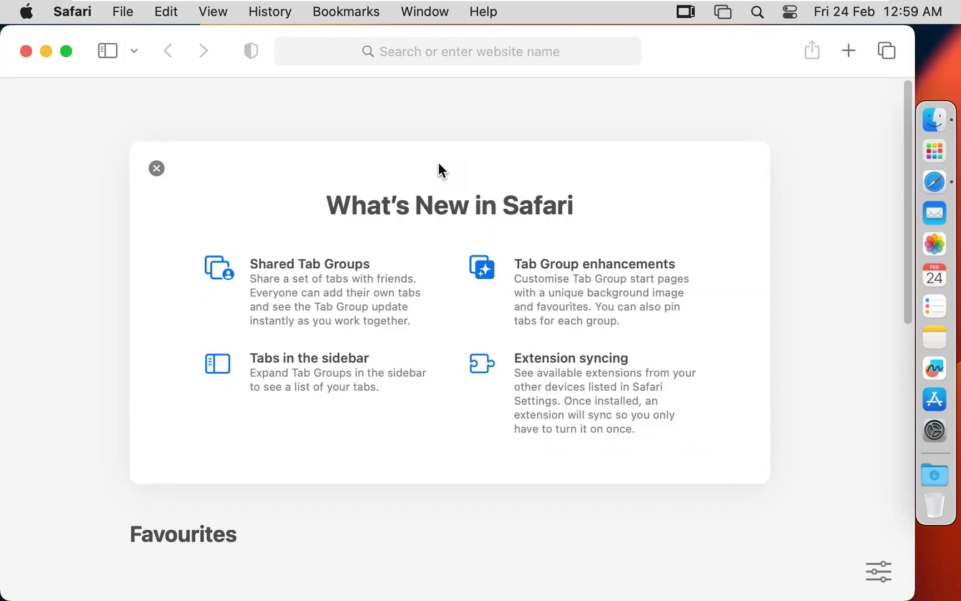
scroll(374, 513, down, 1)
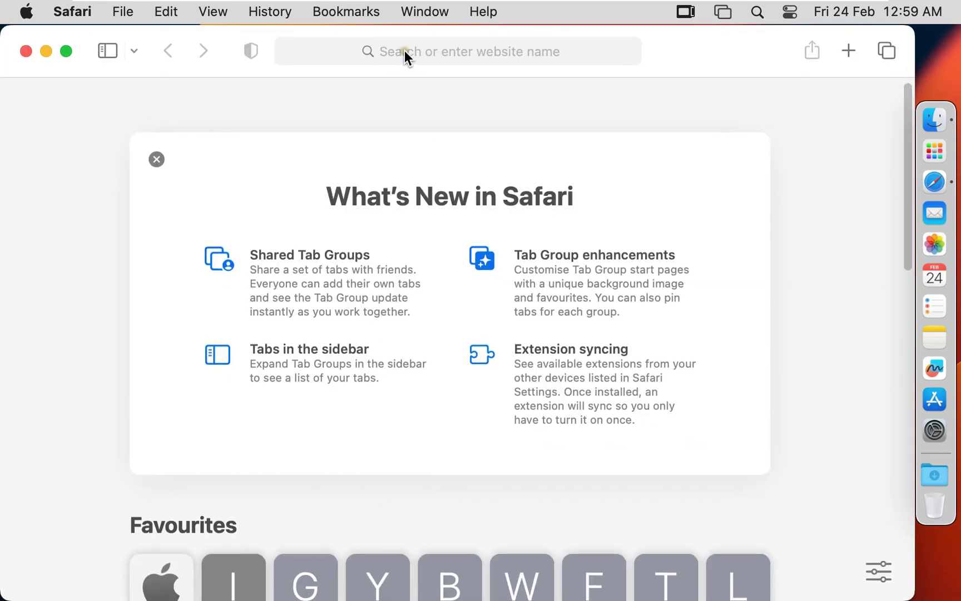
click(480, 48)
text(g)
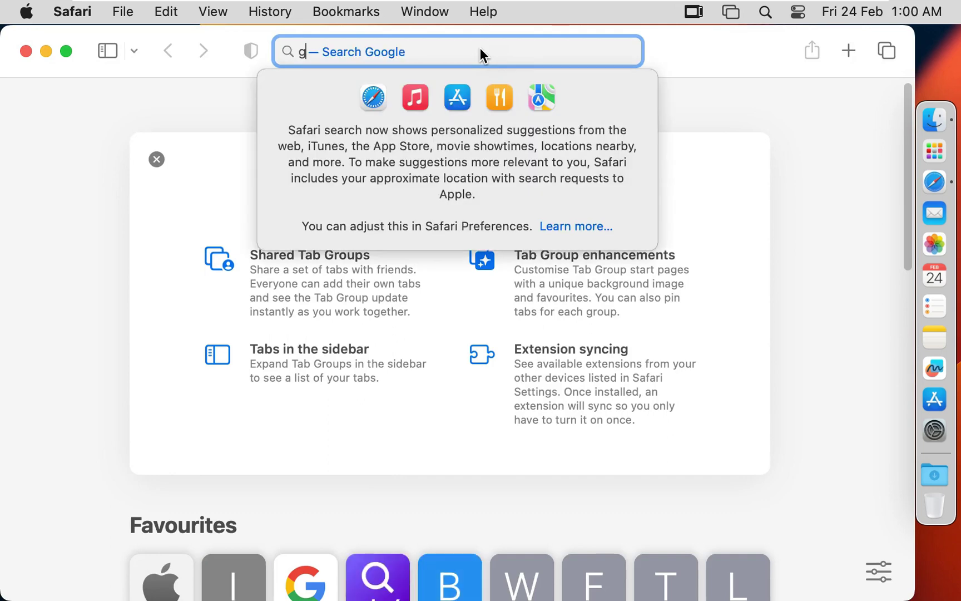
text(oogle.com)
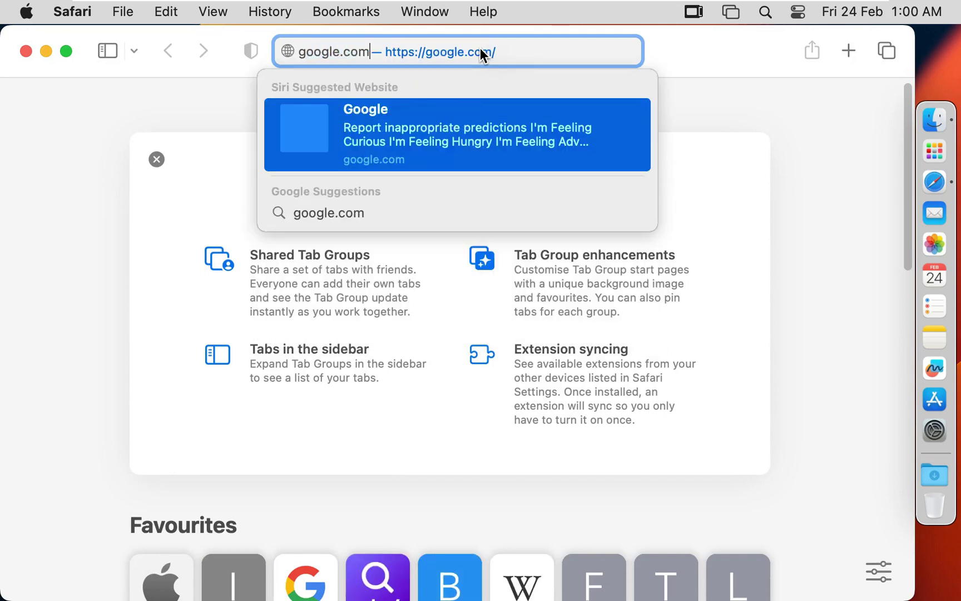
key(Return)
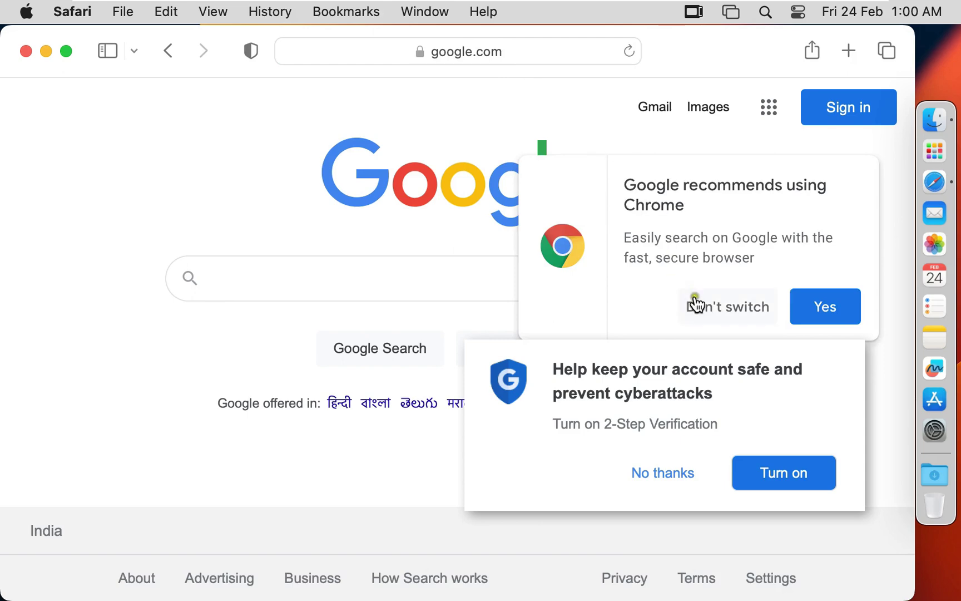
- Dismiss Google's Chrome and 2-Step Verification prompts and make Safari full screen
click(696, 305)
click(650, 477)
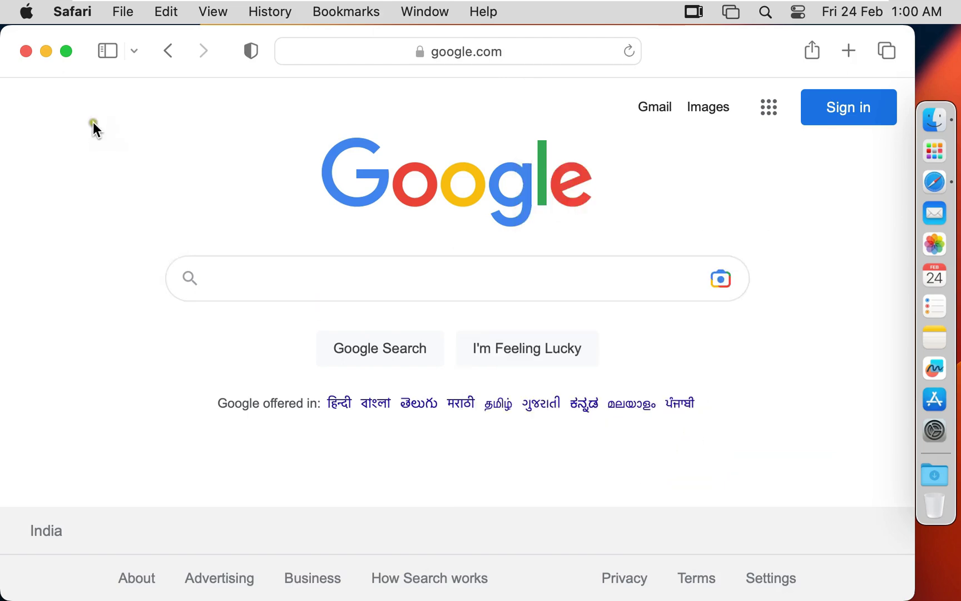
click(67, 50)
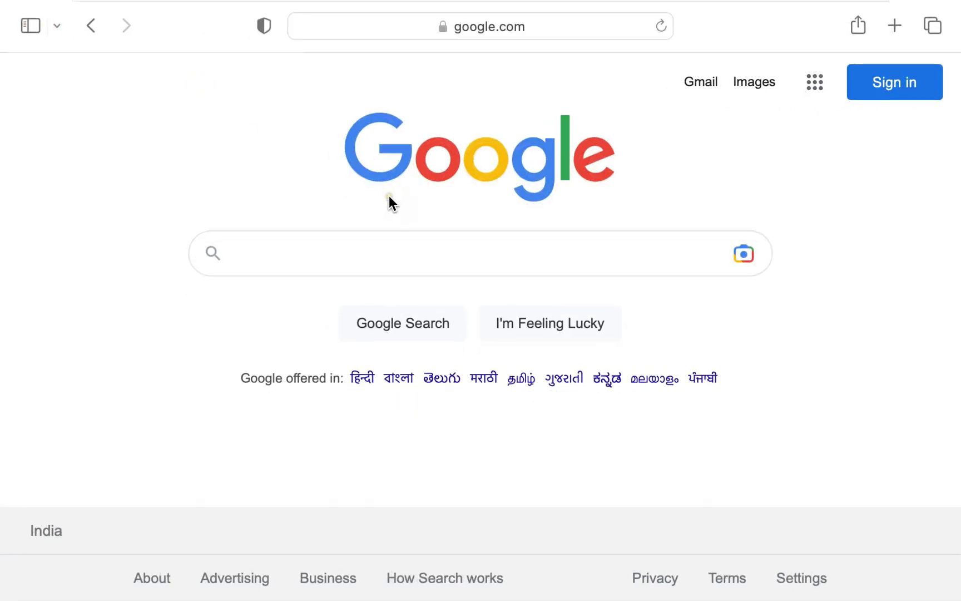
- Search Google for 'download audacity for mac'
click(272, 244)
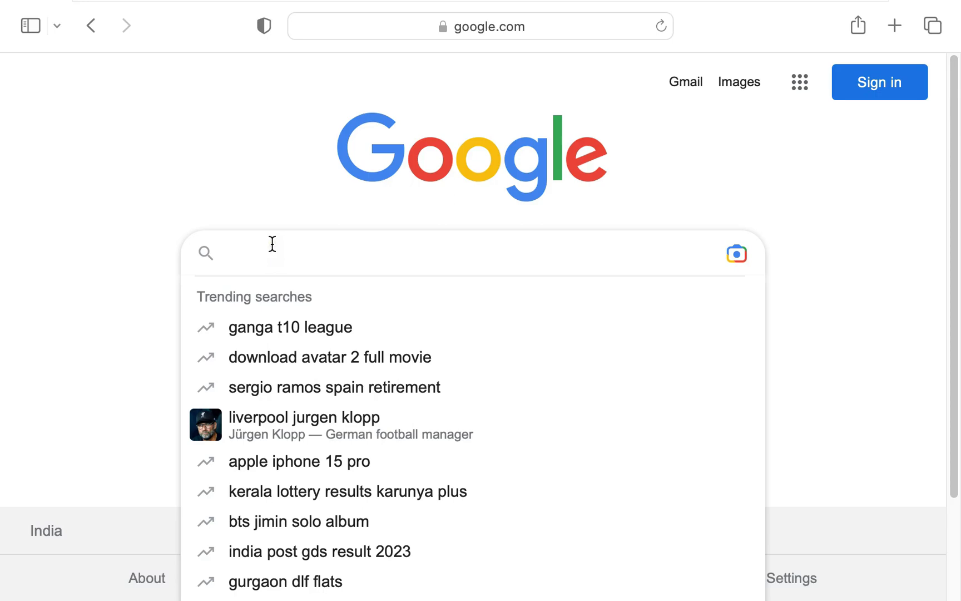
text(download au)
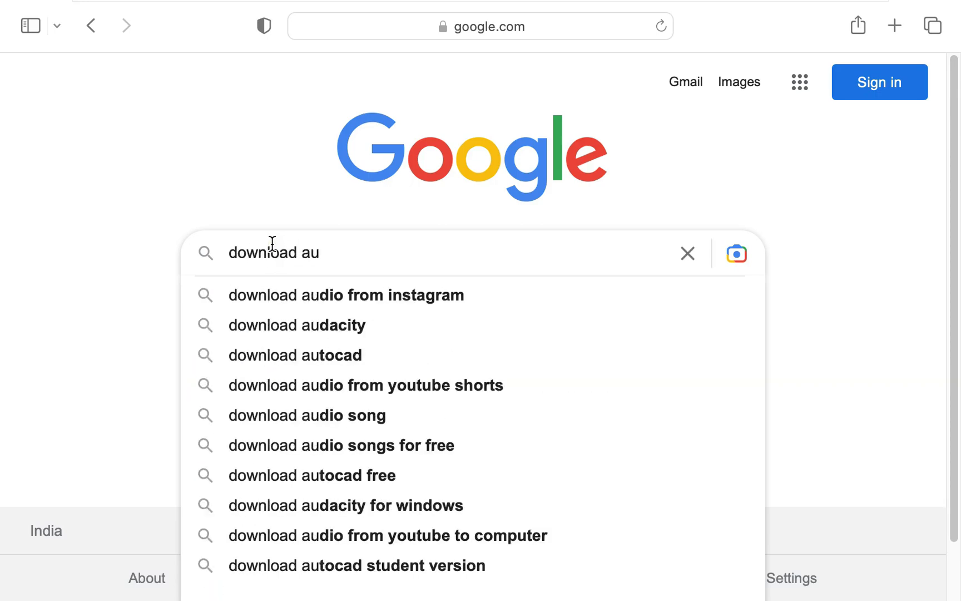
text(dacity for mac)
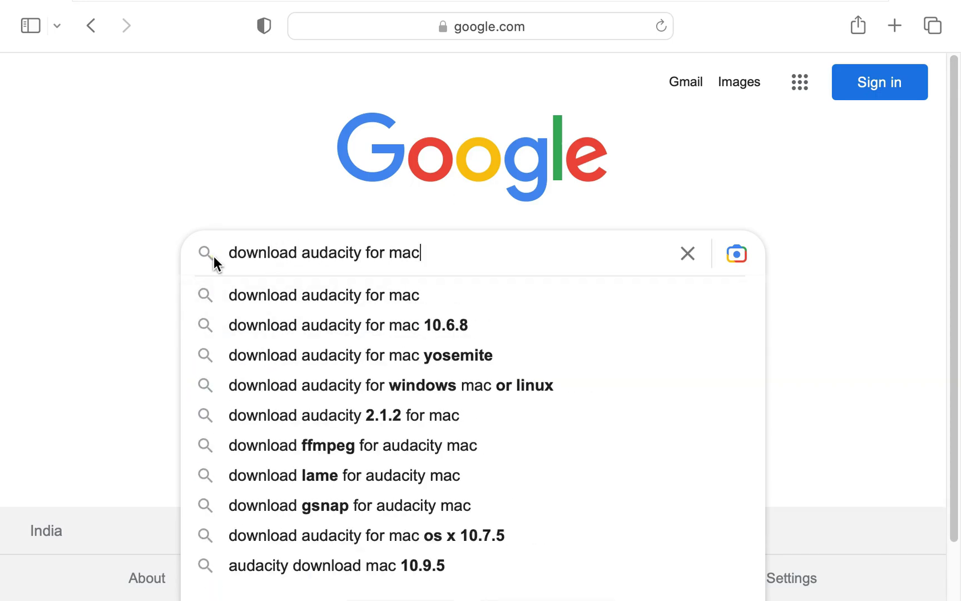
key(Return)
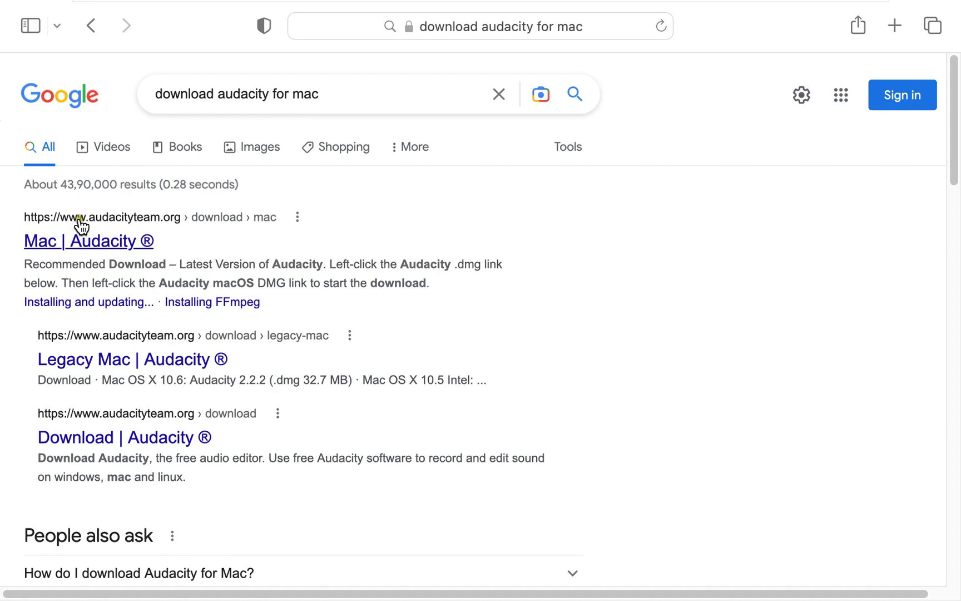
- Download audacity-macOS-3.2.4-universal.dmg (39.5 MB) from audacityteam.org's Mac page, passing human verification
click(155, 226)
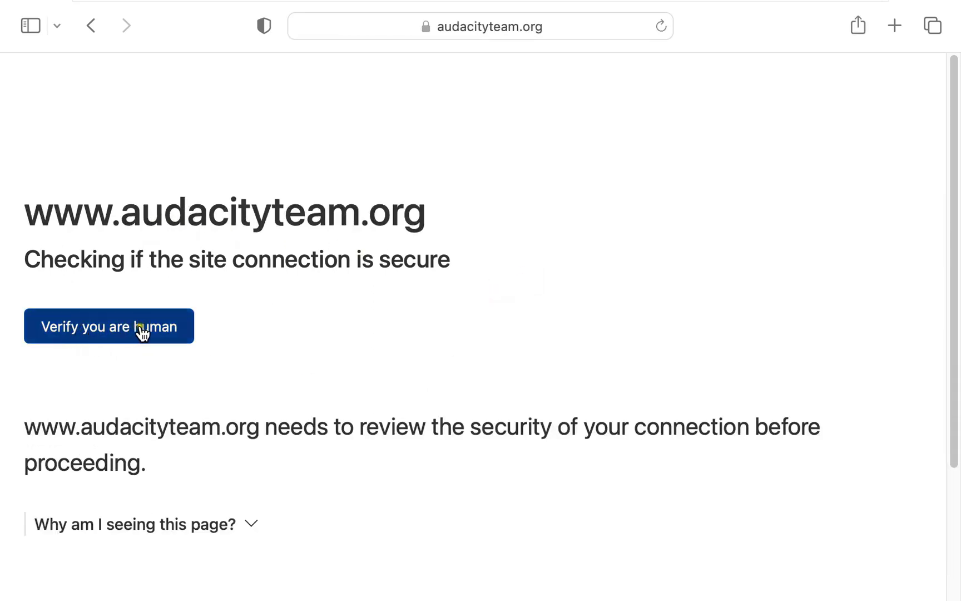
click(172, 335)
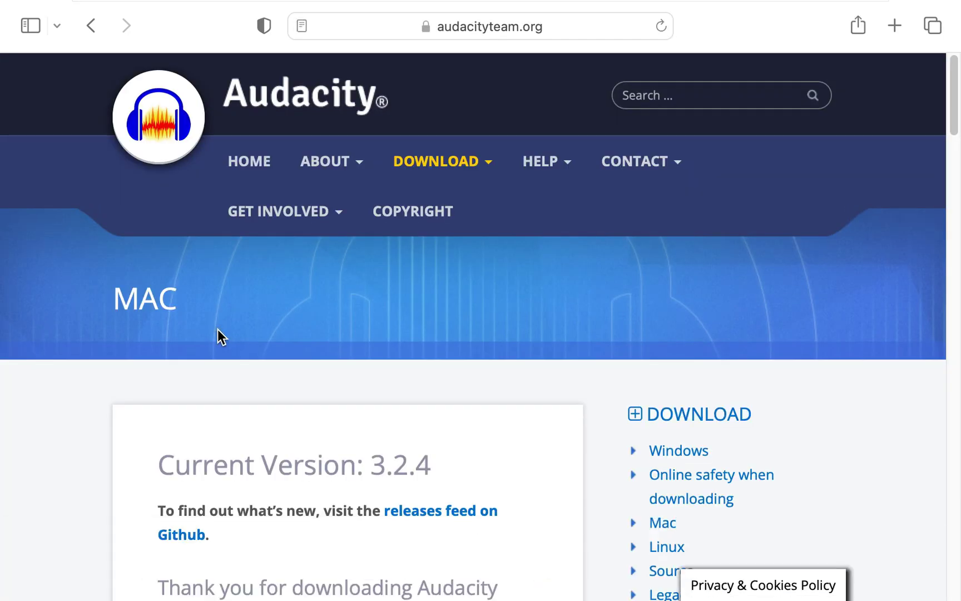
scroll(265, 374, down, 1)
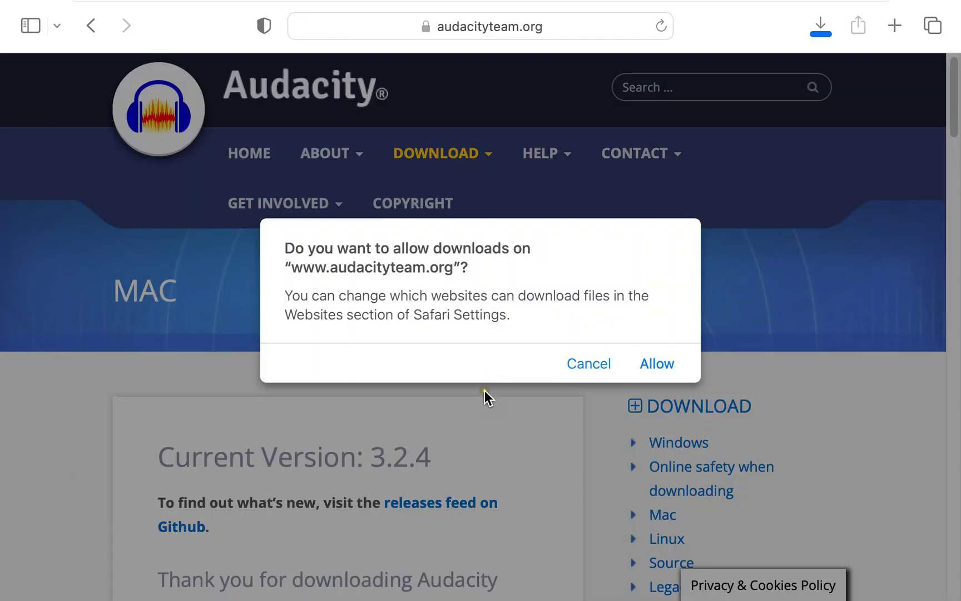
click(666, 368)
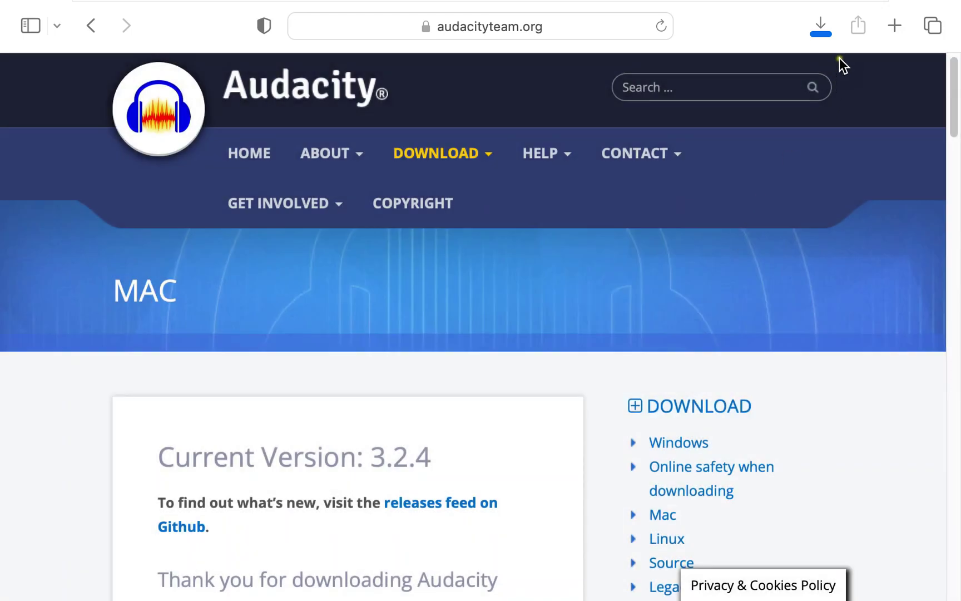
click(824, 28)
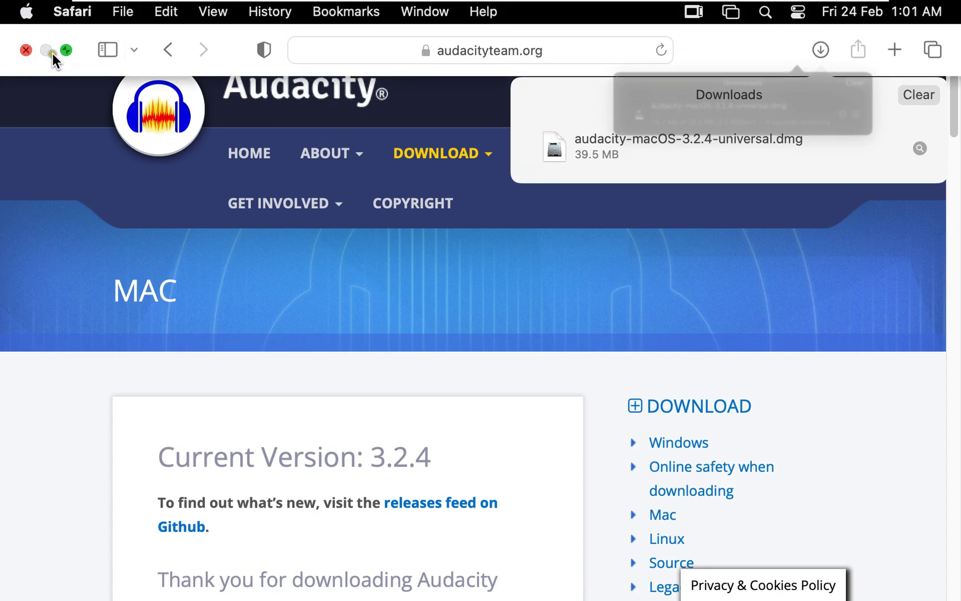
- Close the browser window and show the Downloads folder in a new Finder window
click(25, 51)
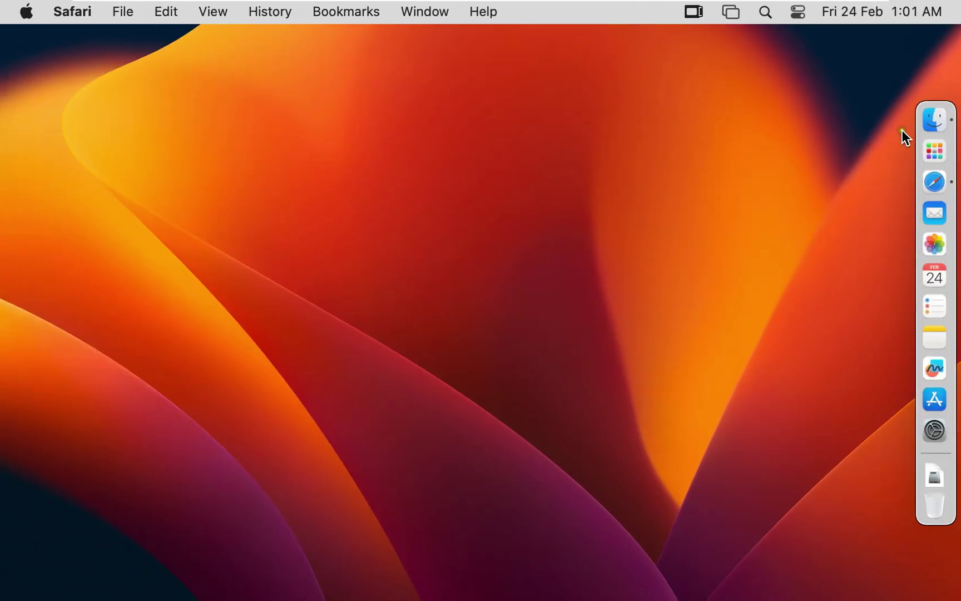
click(934, 118)
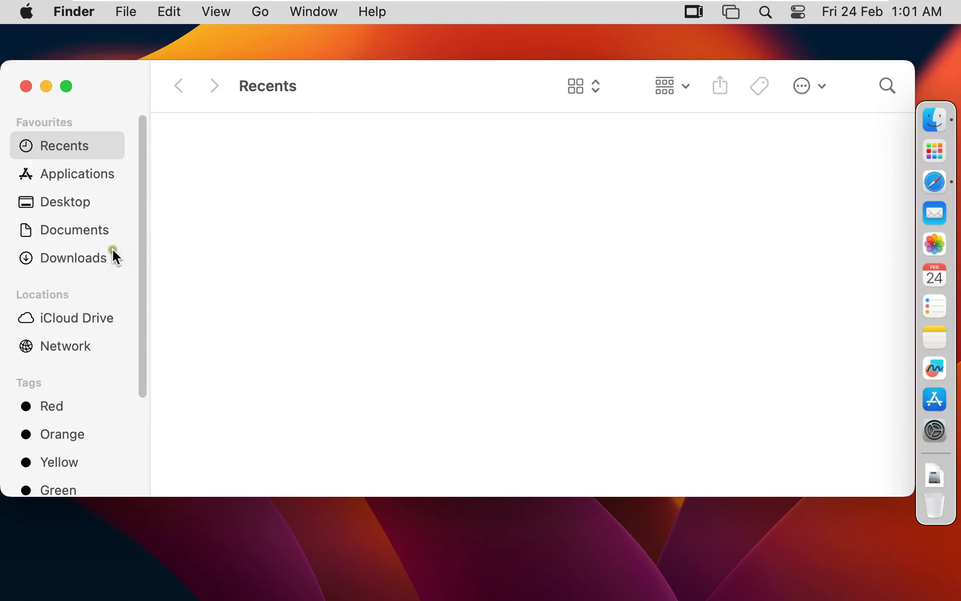
click(100, 256)
- Open audacity-macOS-3.2.4-universal.dmg with DiskImageMounter to mount it
click(370, 157)
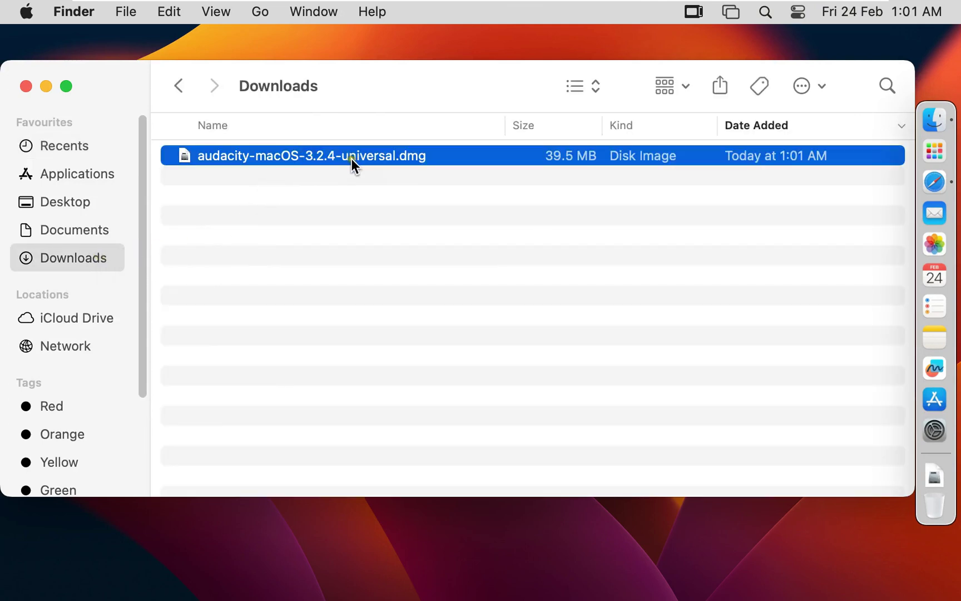
right_click(410, 160)
mouse_move(458, 194)
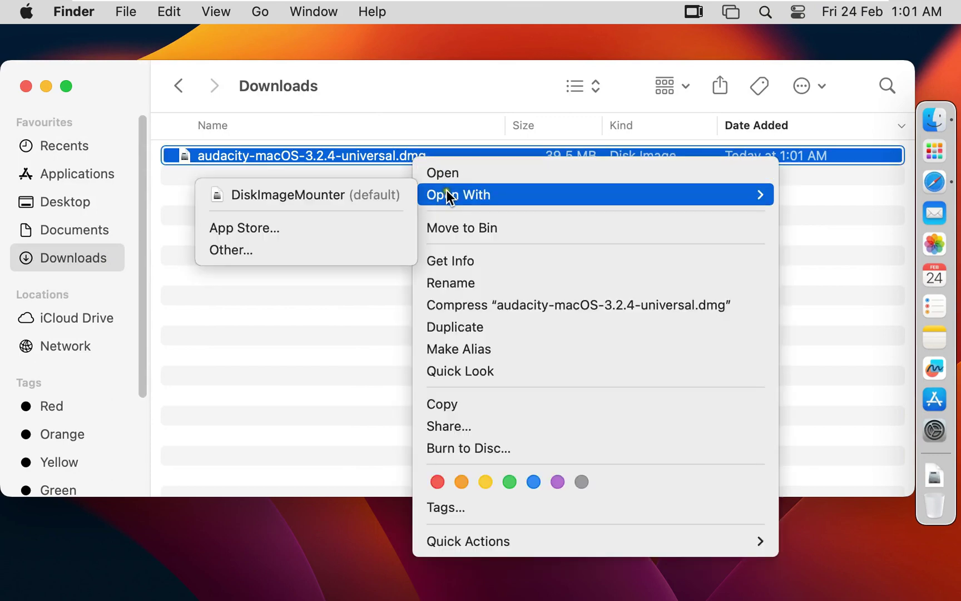
click(330, 200)
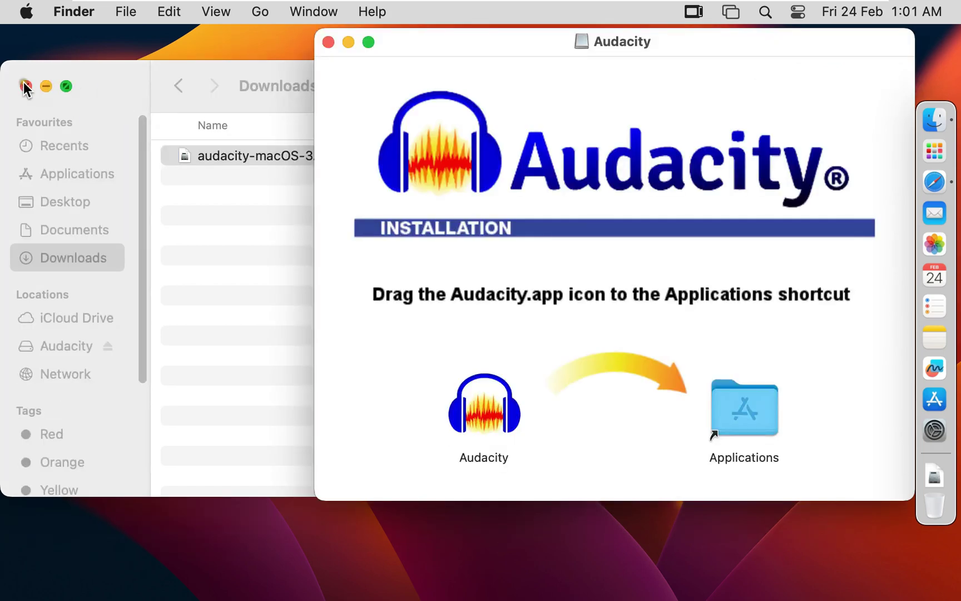
- Close Downloads and drag the Audacity app onto the Applications shortcut
click(25, 87)
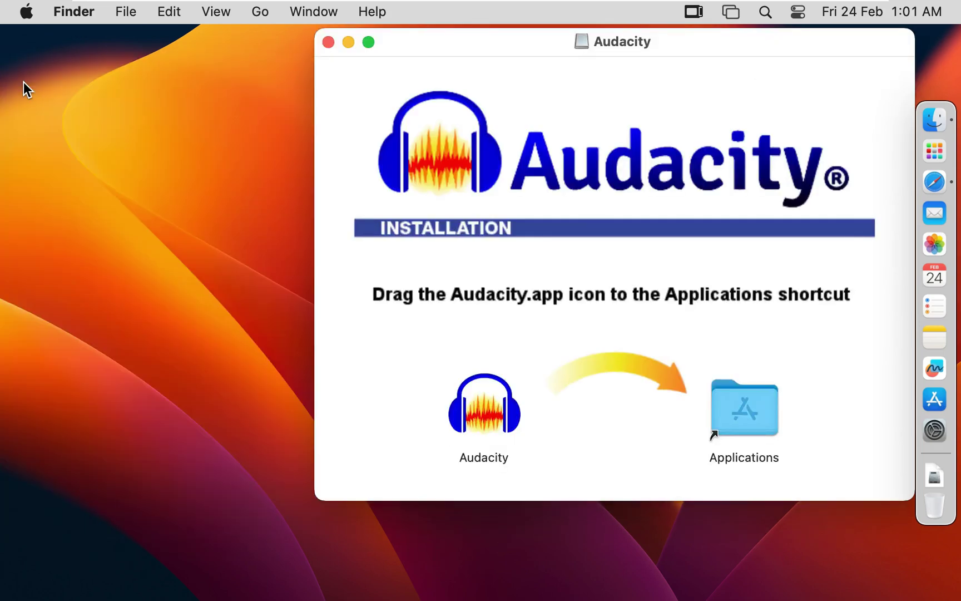
drag(464, 41, 350, 76)
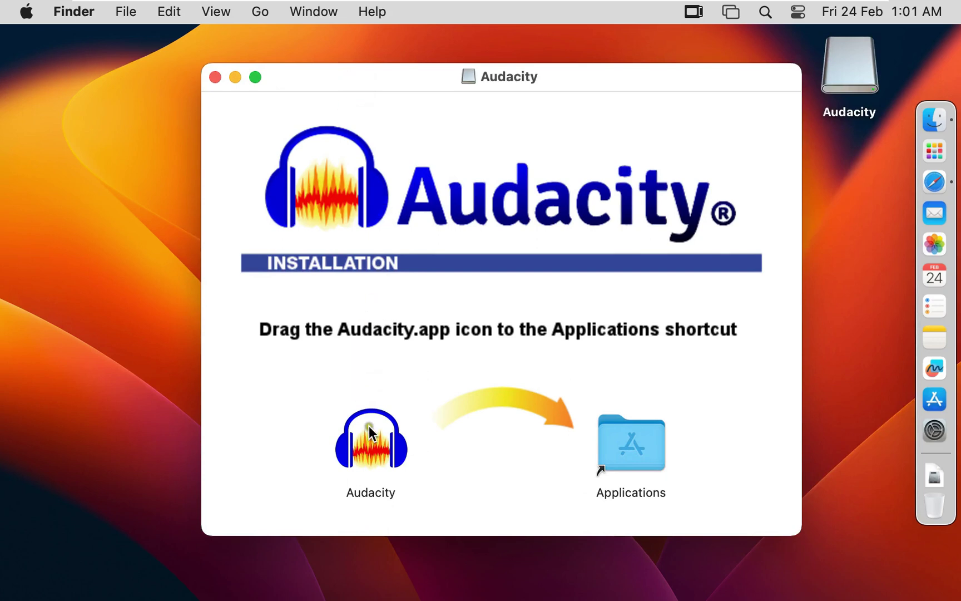
mouse_move(379, 449)
mouse_down()
mouse_move(392, 437)
mouse_move(631, 445)
mouse_up()
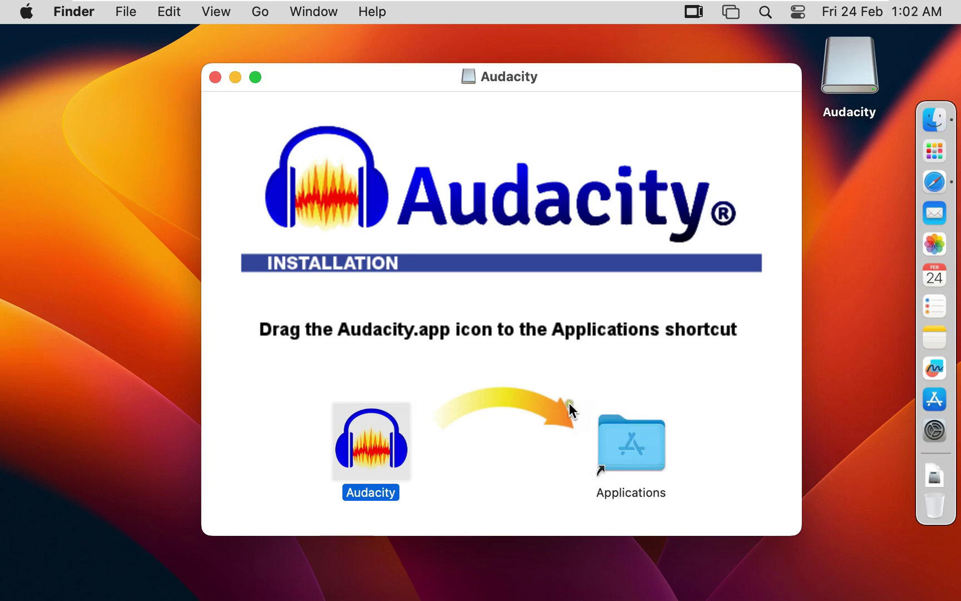
- Close the Audacity installer window and eject the mounted Audacity disk
click(214, 76)
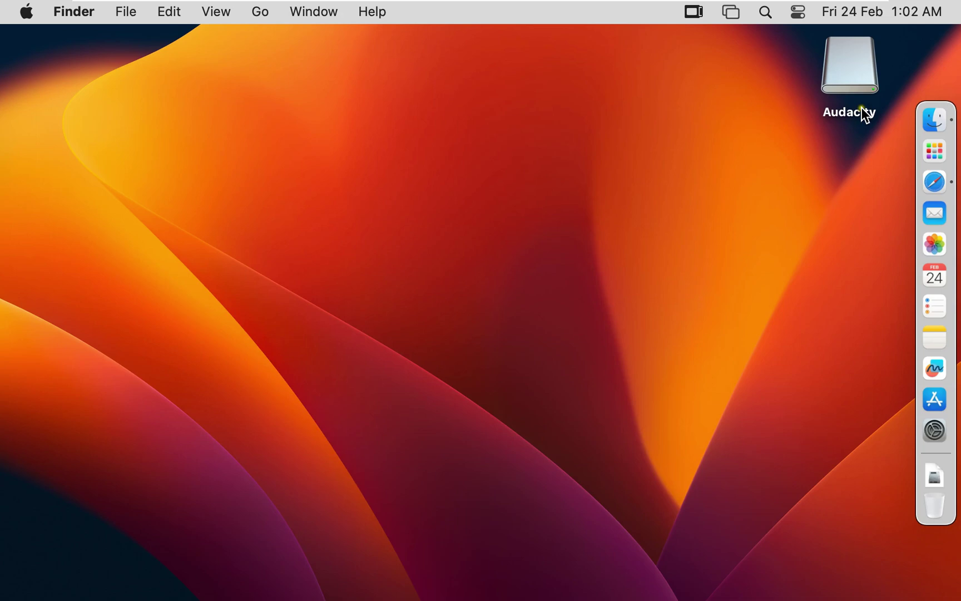
click(854, 56)
right_click(854, 57)
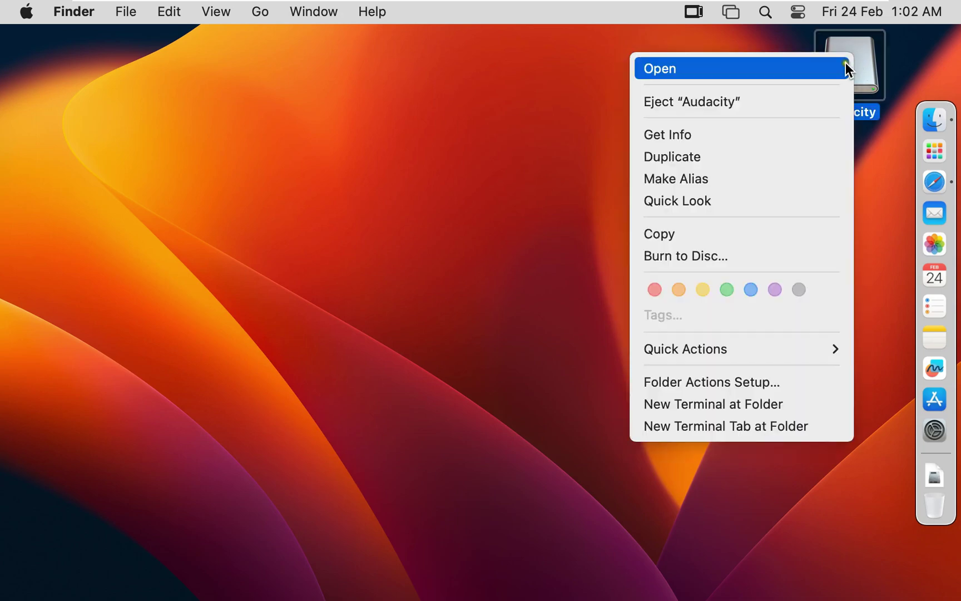
click(720, 108)
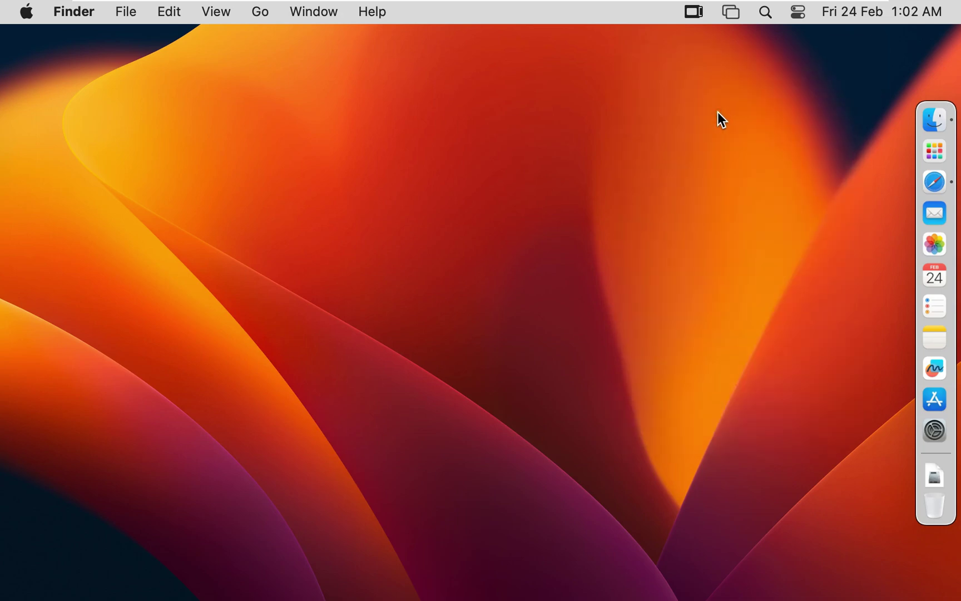
- Start Audacity from Launchpad and confirm Open in the downloaded-app security prompt
click(936, 154)
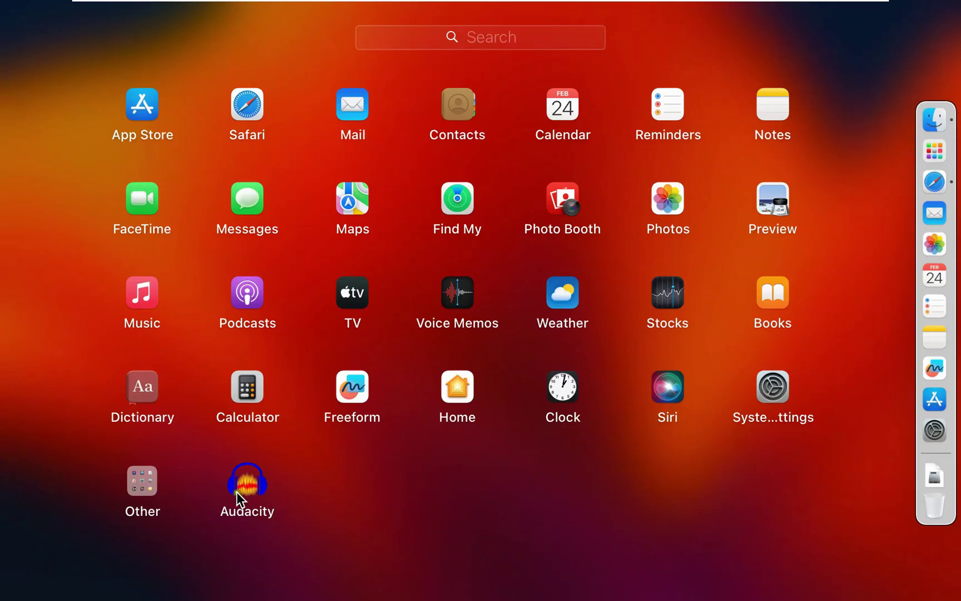
click(252, 496)
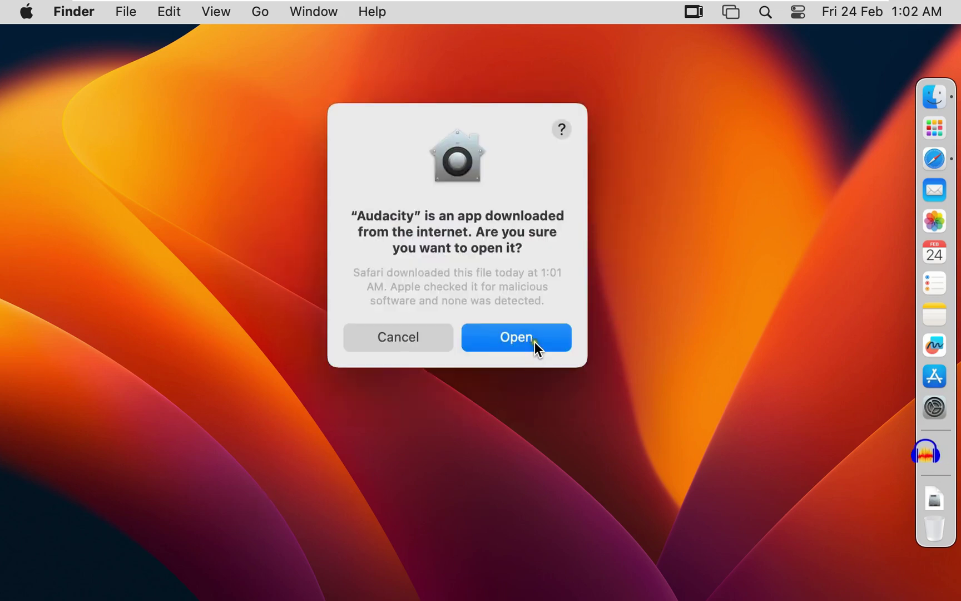
click(534, 339)
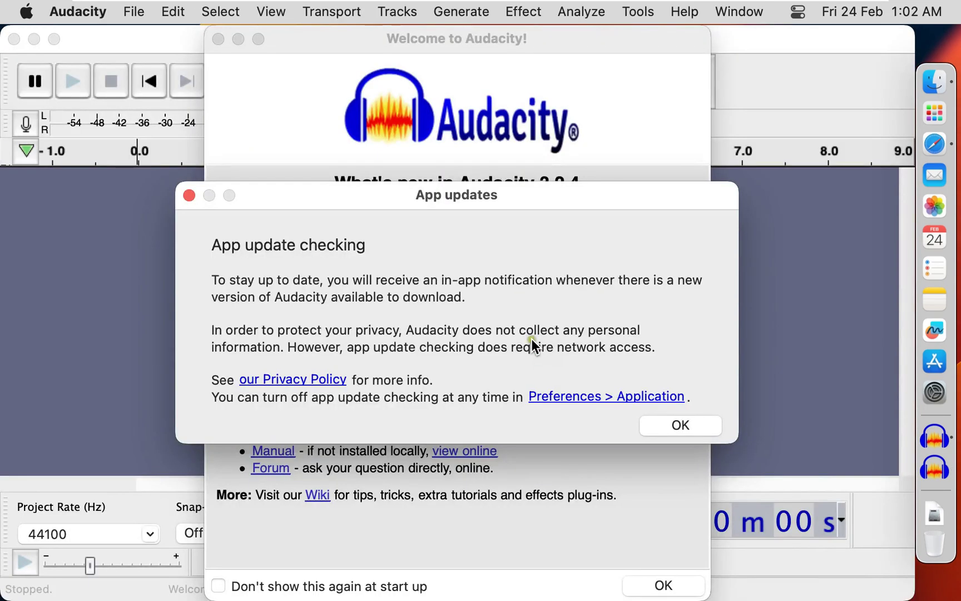
- Dismiss the App updates, New Plugins and Welcome to Audacity dialogs
click(679, 426)
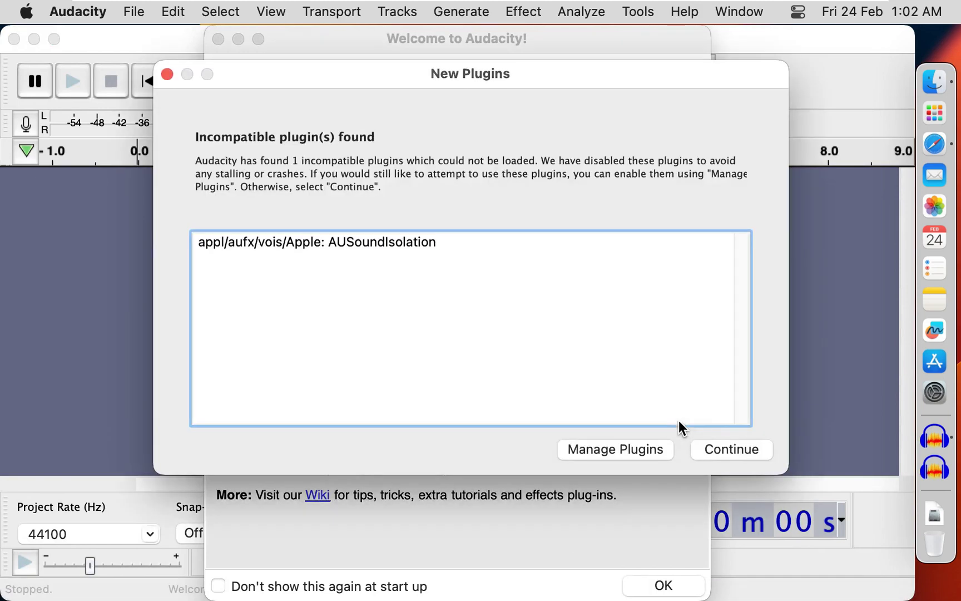
click(732, 451)
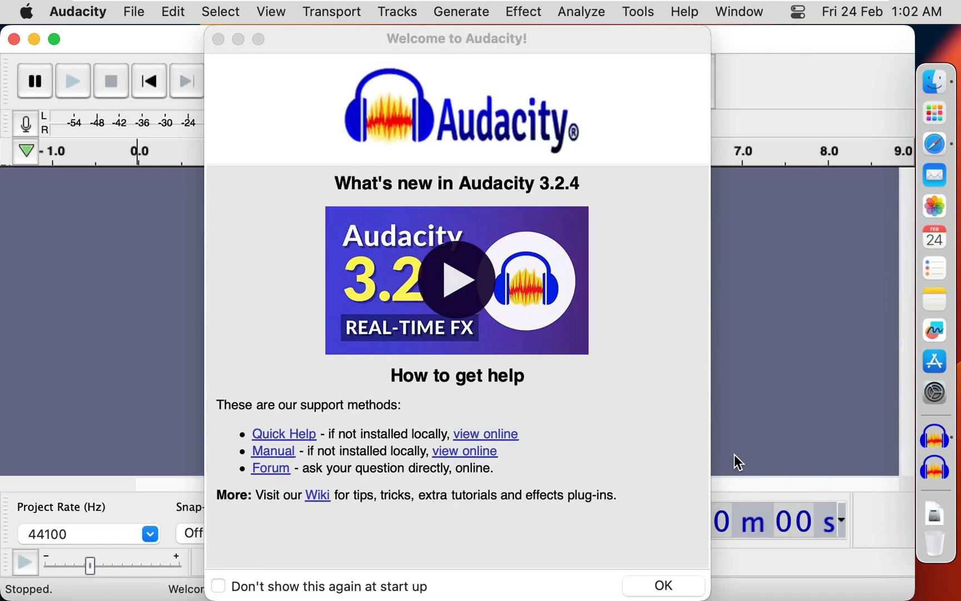
click(671, 586)
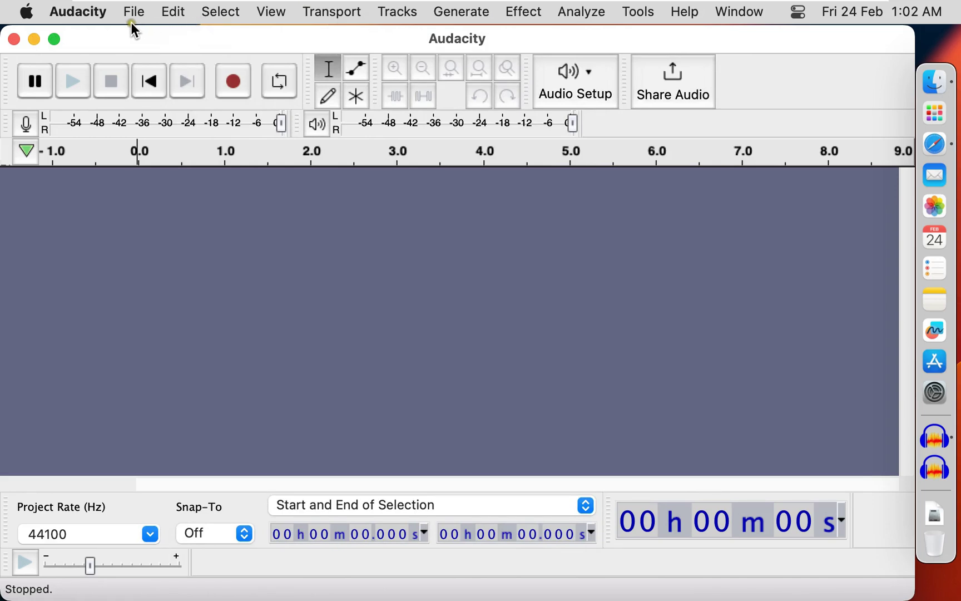
click(99, 15)
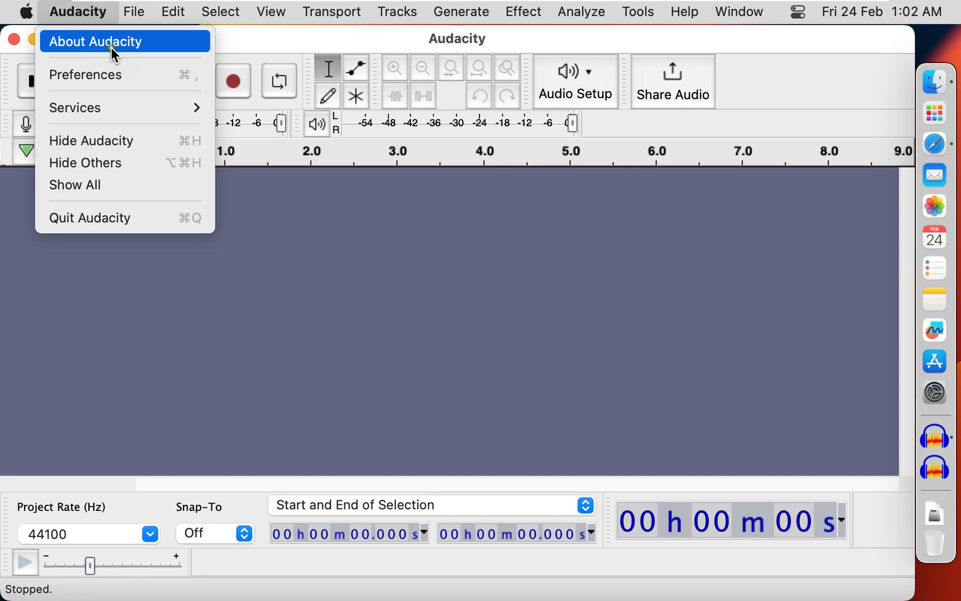
click(132, 48)
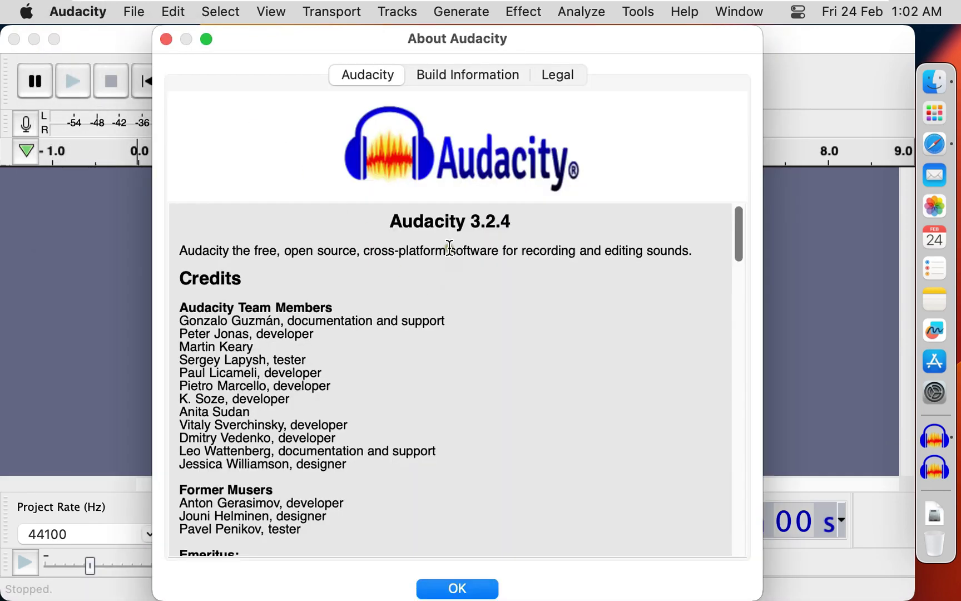
mouse_move(391, 218)
mouse_down()
mouse_move(501, 204)
mouse_move(509, 221)
mouse_up()
click(503, 229)
click(470, 591)
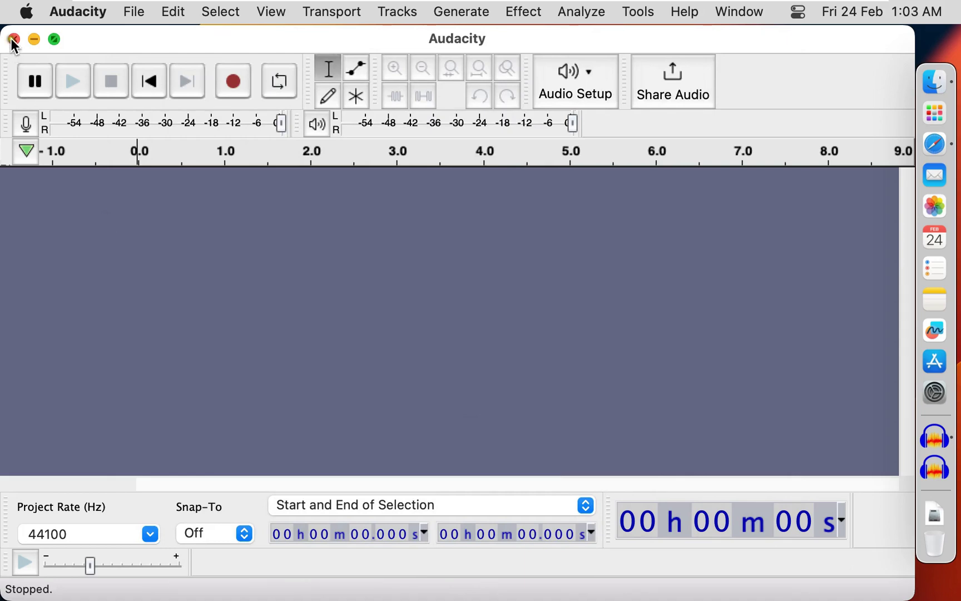
- Close the Audacity project window and choose Quit Audacity from the Audacity menu
click(12, 40)
click(81, 12)
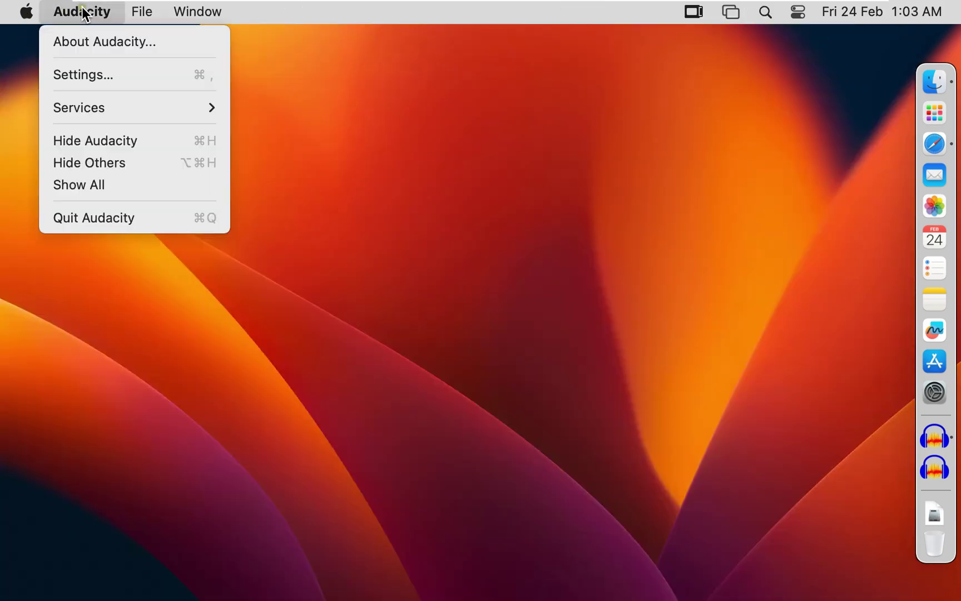
click(110, 218)
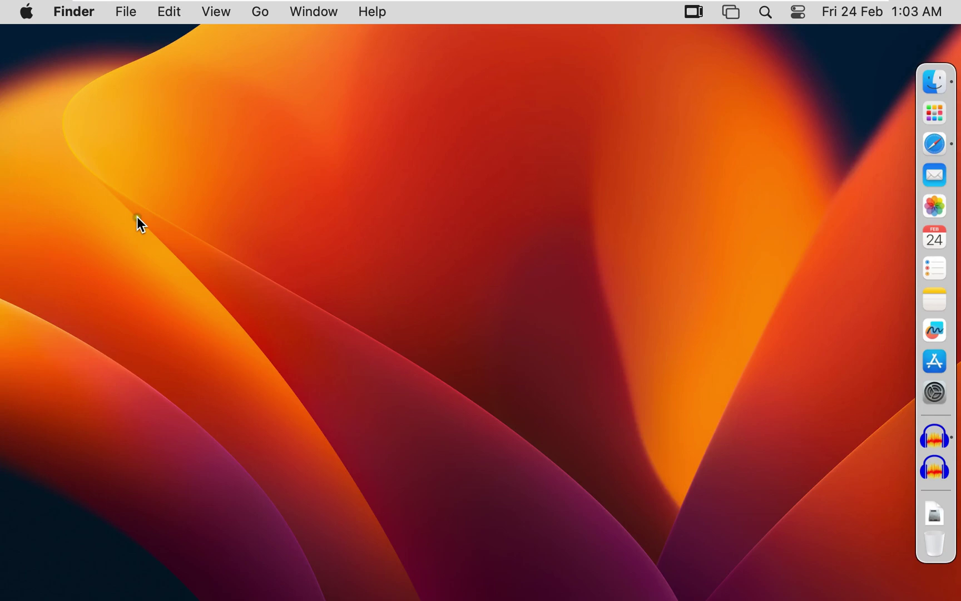